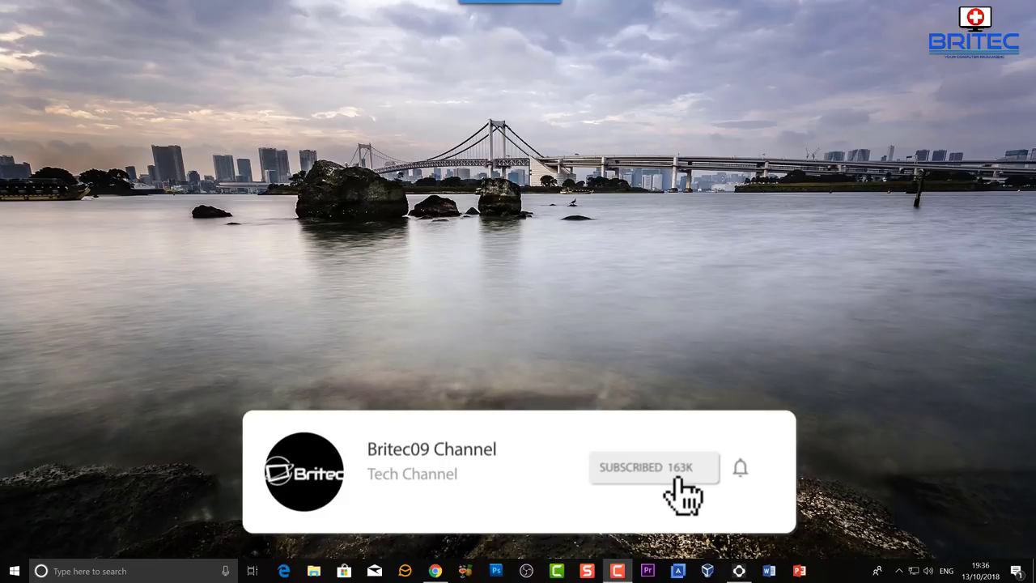
- Launch PowerPoint into a blank Presentation1 and switch to the Insert tab
{"action": "left_click", "coordinate": [801, 571]}
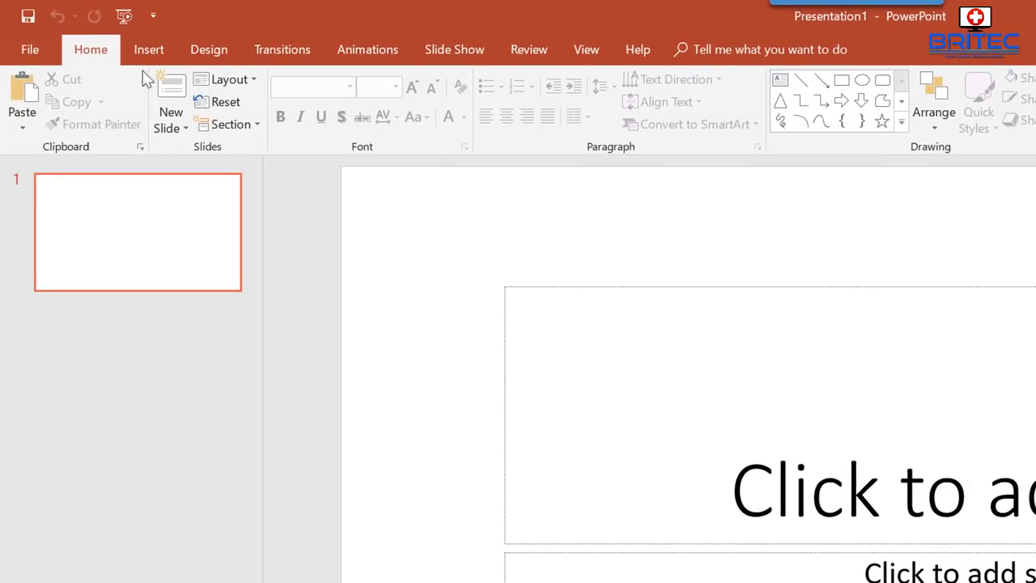
{"action": "left_click", "coordinate": [148, 49]}
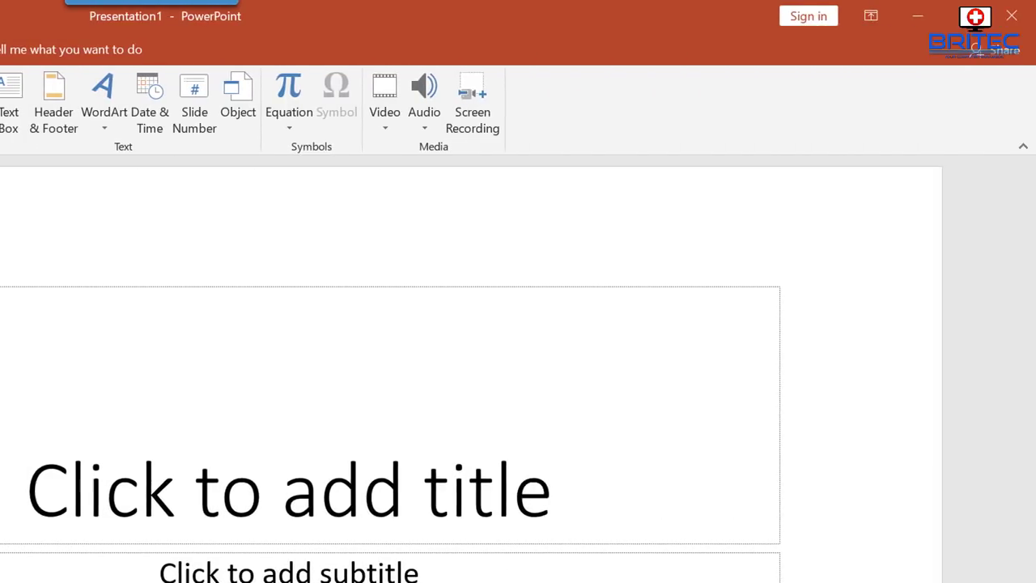
- Start a Screen Recording and select the entire screen as the capture area
{"action": "left_click", "coordinate": [489, 134]}
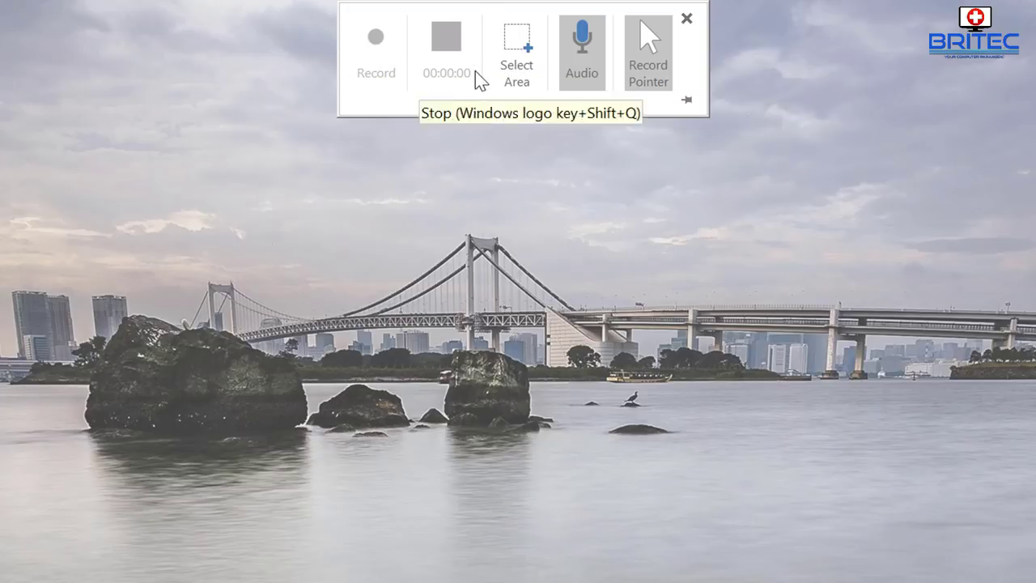
{"action": "left_click", "coordinate": [513, 60]}
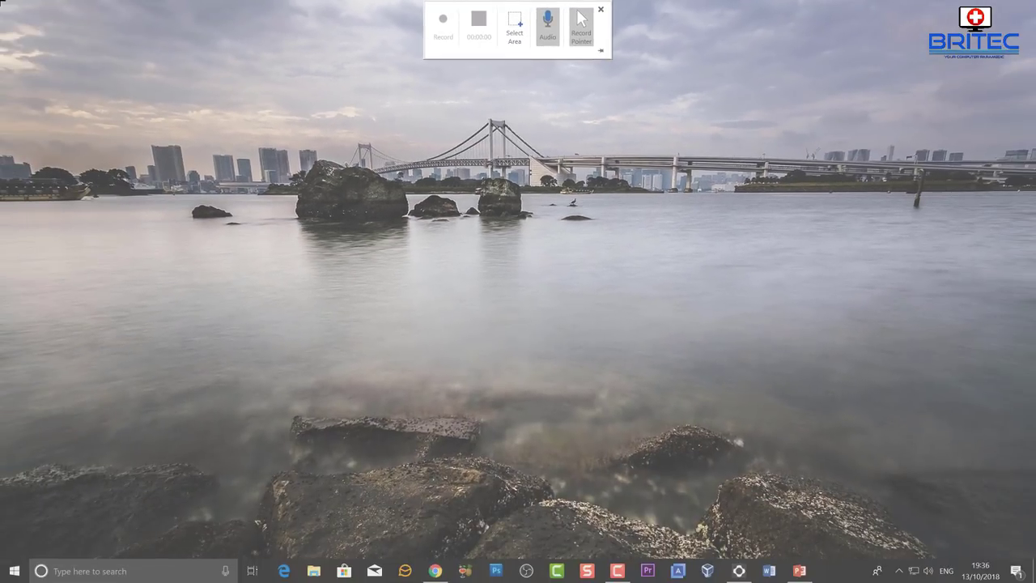
{"action": "left_click_drag", "start_coordinate": [0, 0], "coordinate": [1035, 581]}
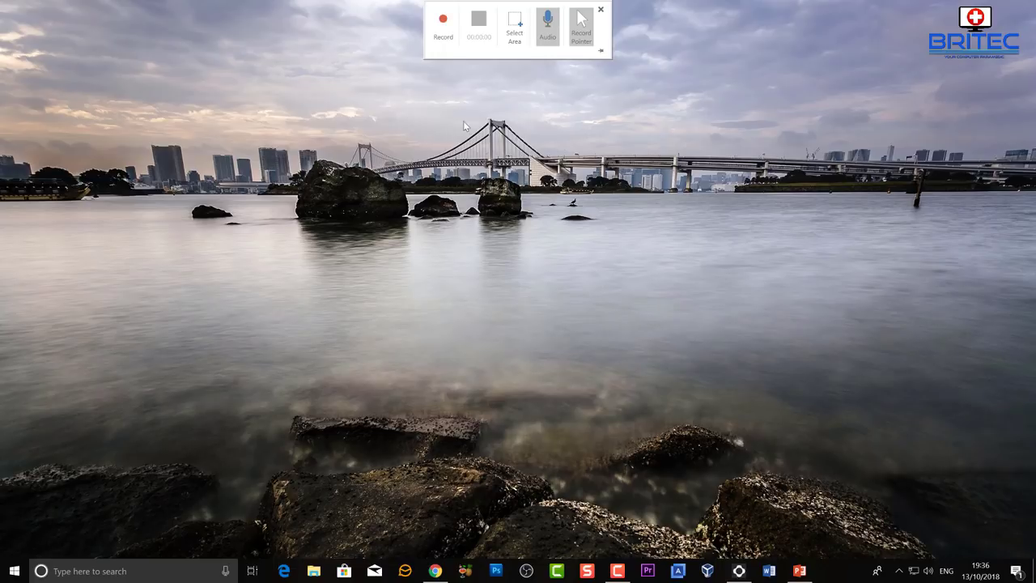
- Start recording, then show the desktop menu, toggle the Start menu, and open and close File Explorer
{"action": "left_click", "coordinate": [443, 32]}
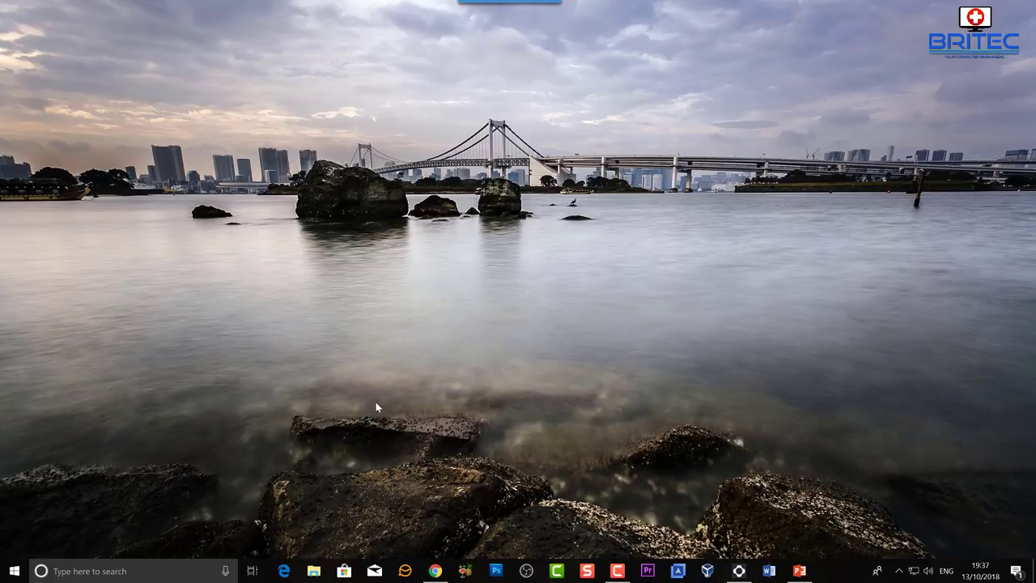
{"action": "right_click", "coordinate": [458, 219]}
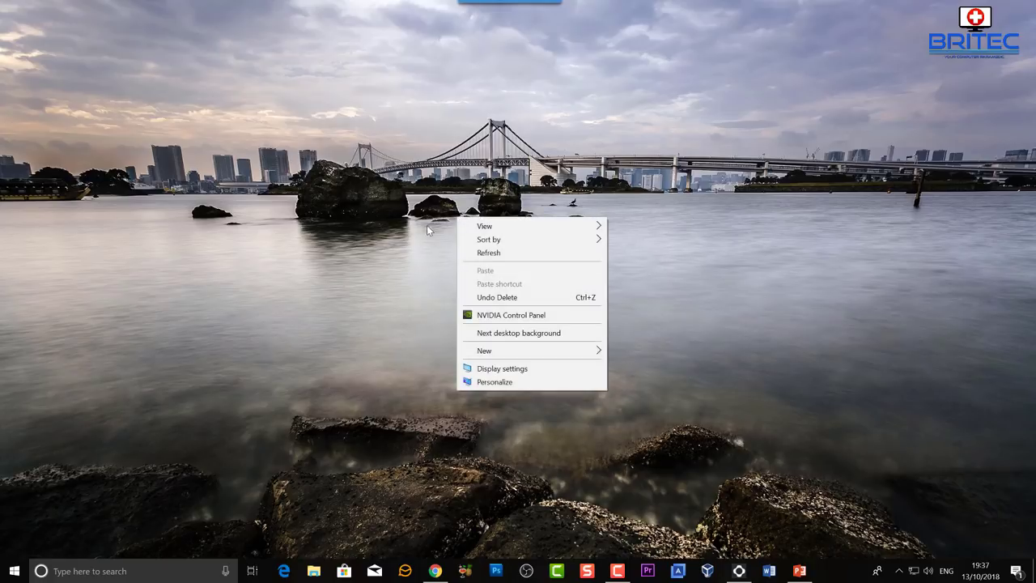
{"action": "left_click", "coordinate": [429, 230]}
{"action": "left_click", "coordinate": [4, 575]}
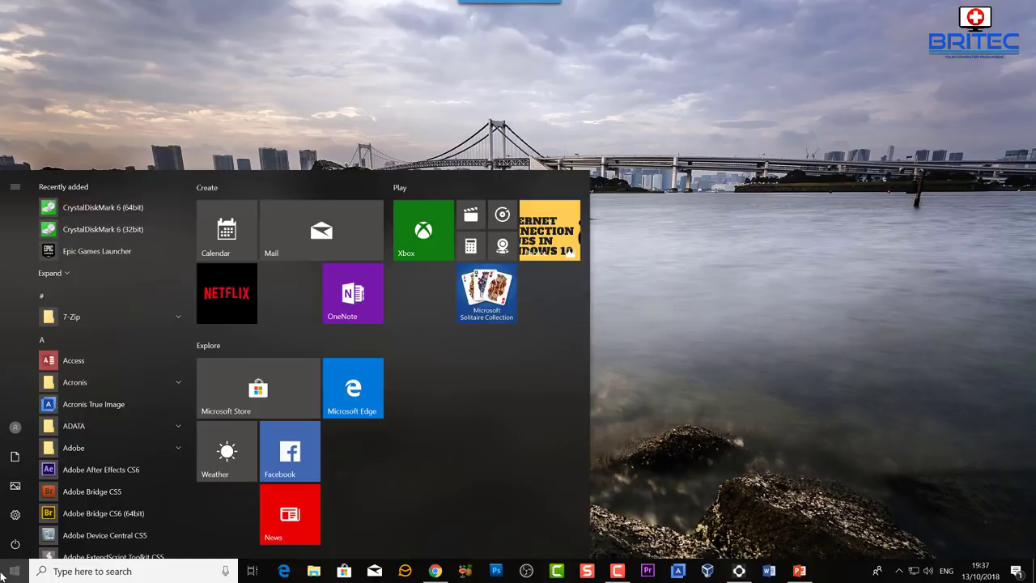
{"action": "left_click", "coordinate": [4, 575]}
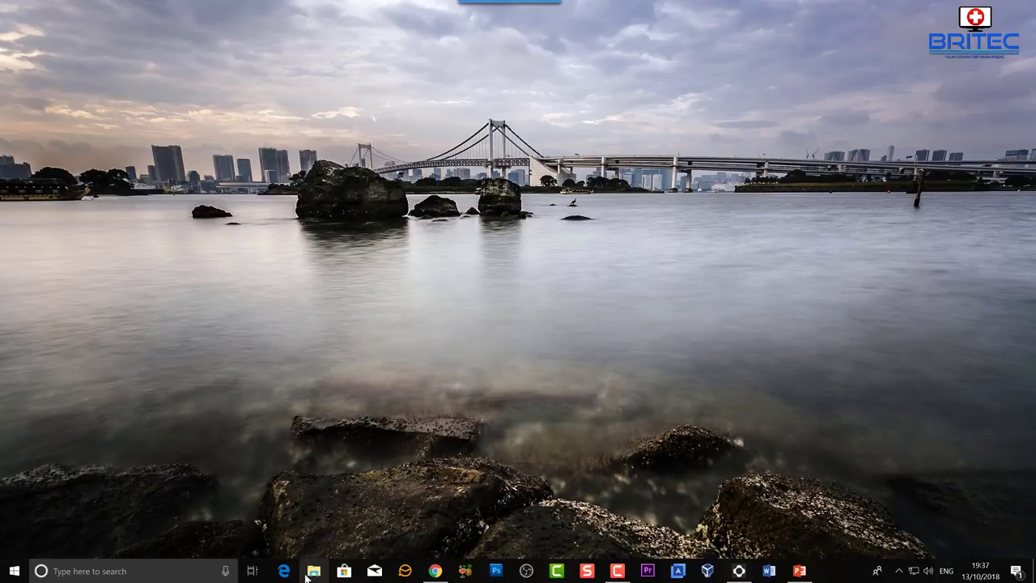
{"action": "left_click", "coordinate": [313, 570]}
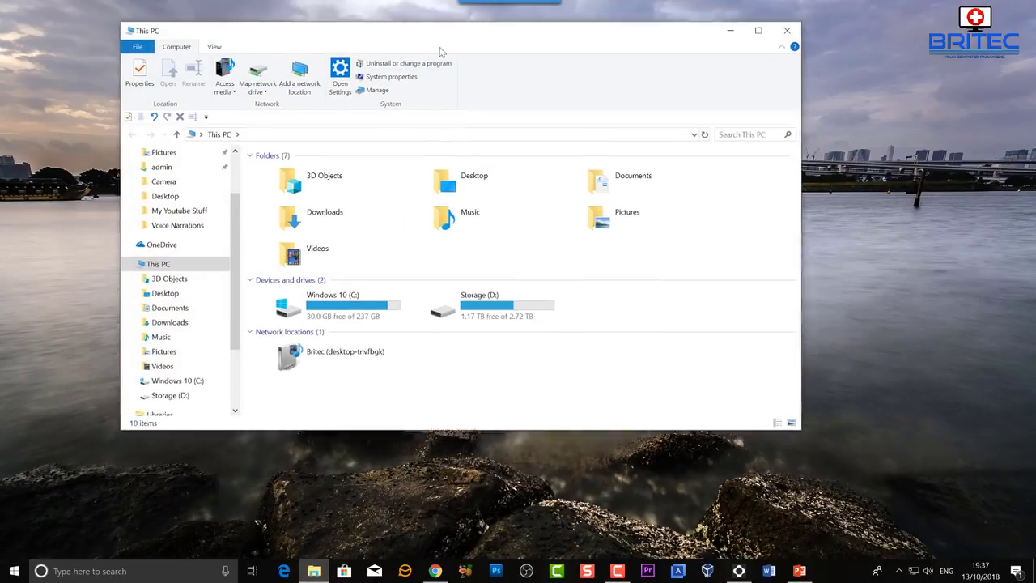
{"action": "left_click", "coordinate": [842, 77]}
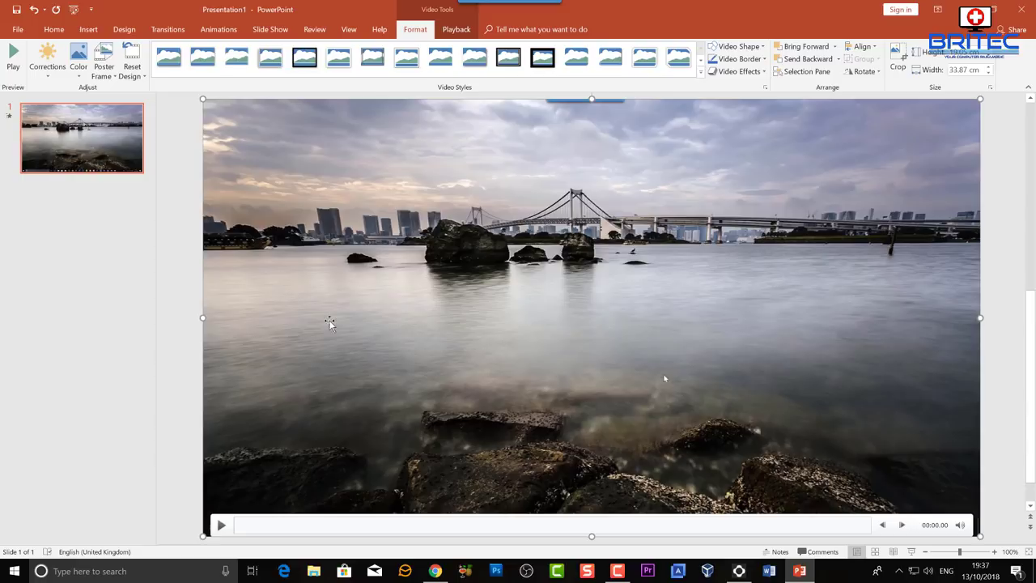
- Play the inserted desktop recording on the slide, then pause it
{"action": "left_click", "coordinate": [220, 530]}
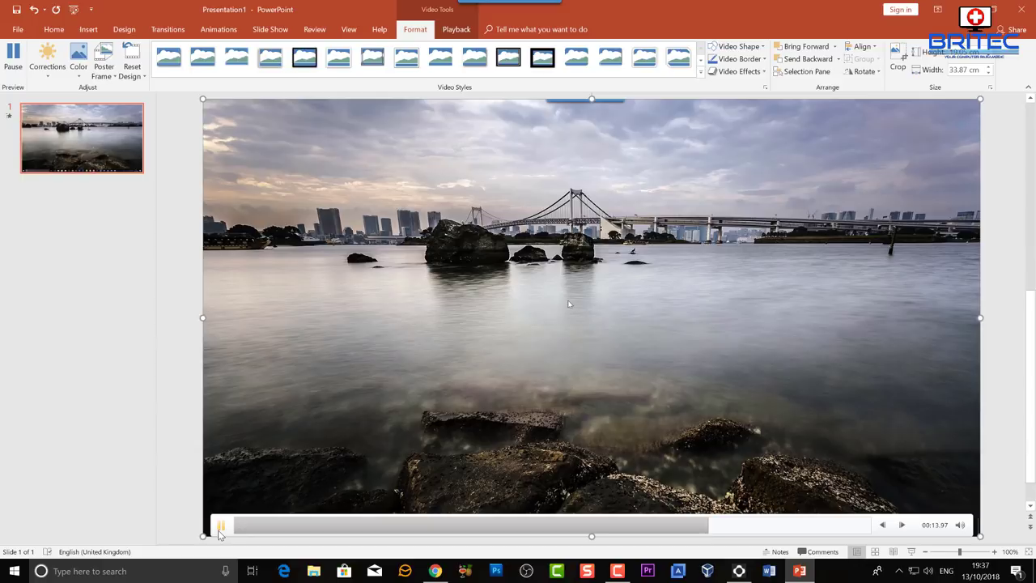
{"action": "left_click", "coordinate": [220, 525]}
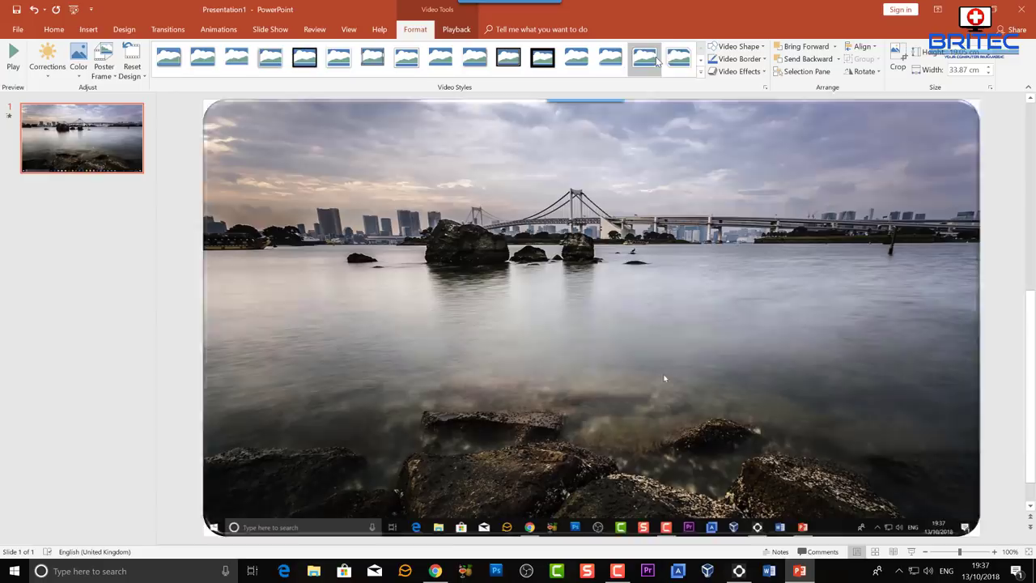
- Apply a soft-shadow video style, then preview the Video Shape, Border and Effects options
{"action": "left_click", "coordinate": [701, 71]}
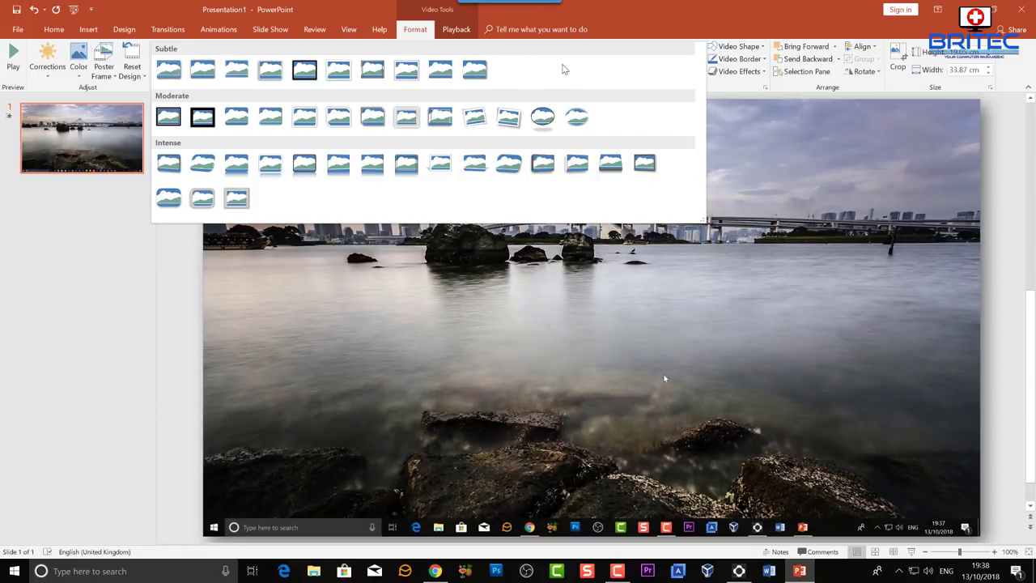
{"action": "left_click", "coordinate": [645, 23]}
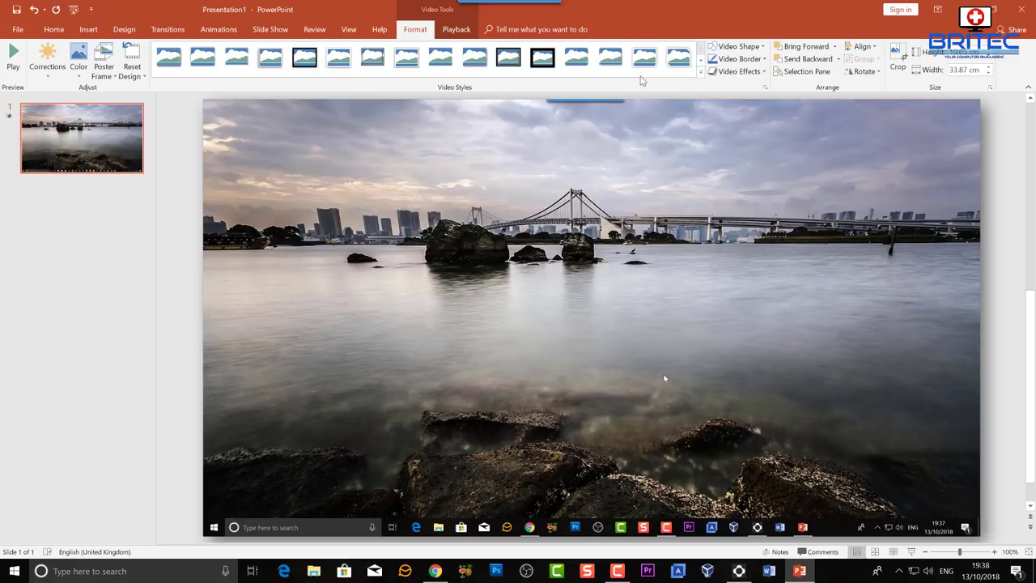
{"action": "left_click", "coordinate": [760, 49]}
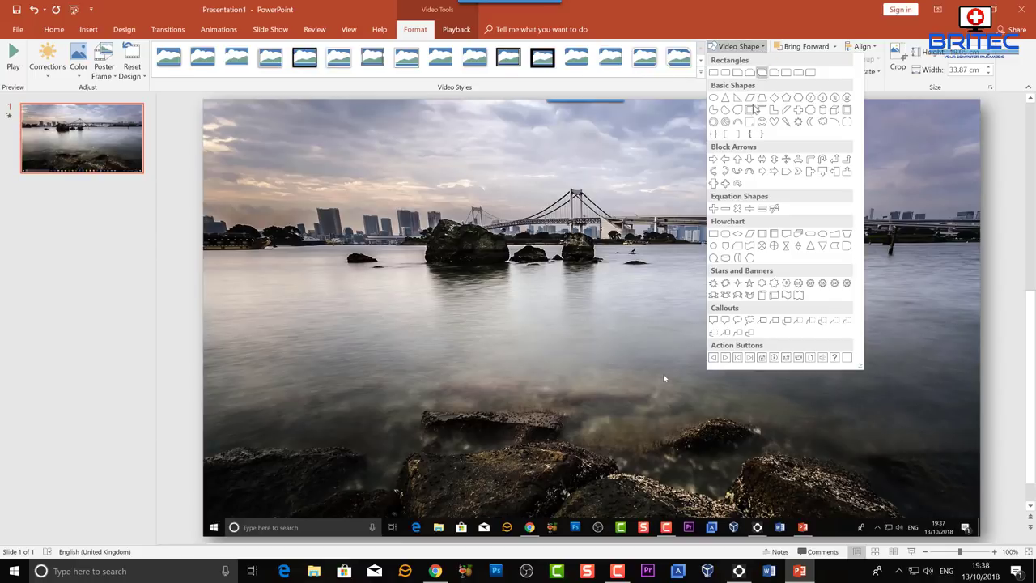
{"action": "left_click", "coordinate": [764, 47]}
{"action": "left_click", "coordinate": [765, 60]}
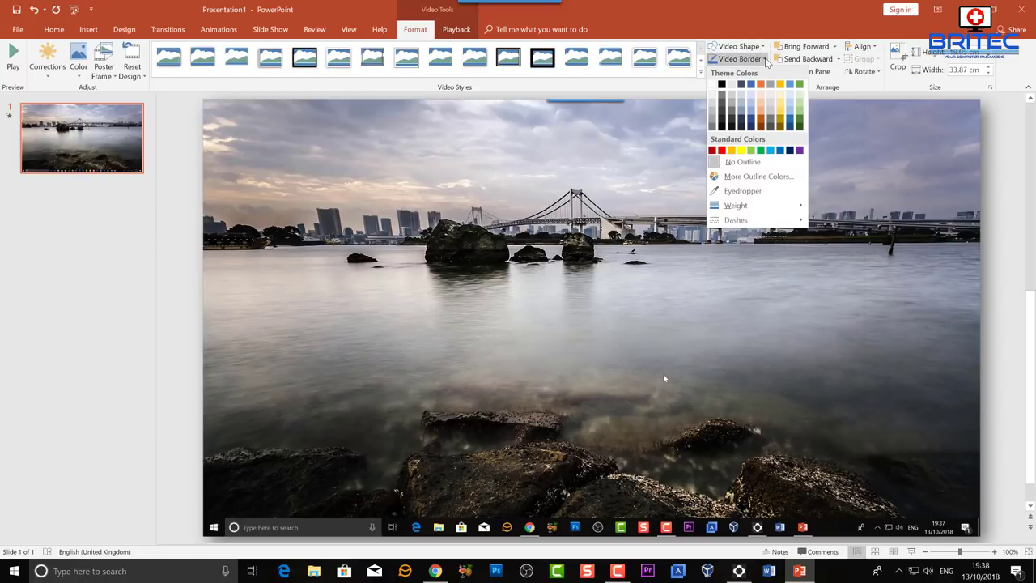
{"action": "left_click", "coordinate": [765, 60]}
{"action": "left_click", "coordinate": [762, 71]}
{"action": "left_click", "coordinate": [762, 71]}
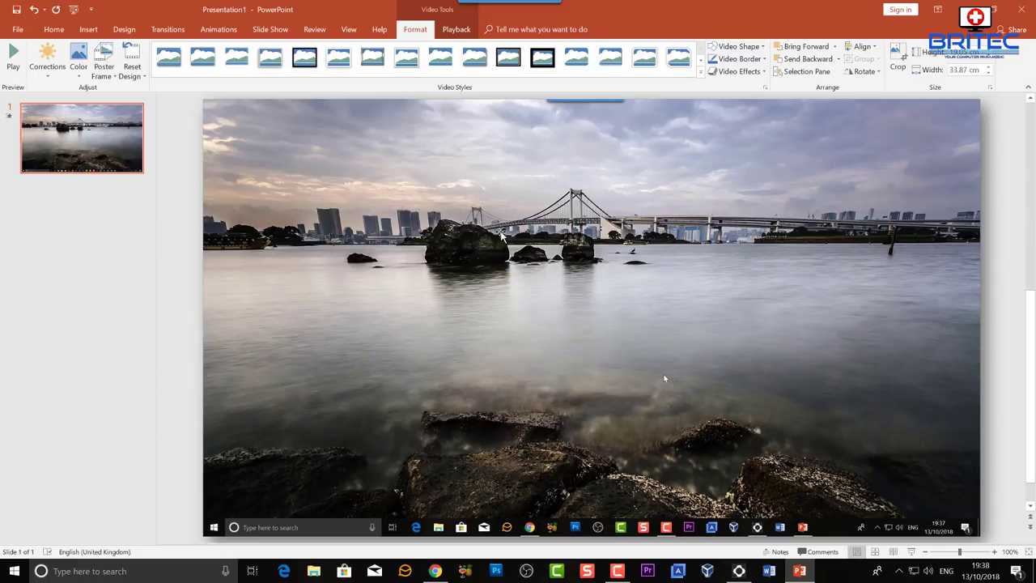
- Save the slide's video out as Media1.mp4 in New folder (3)
{"action": "right_click", "coordinate": [261, 331]}
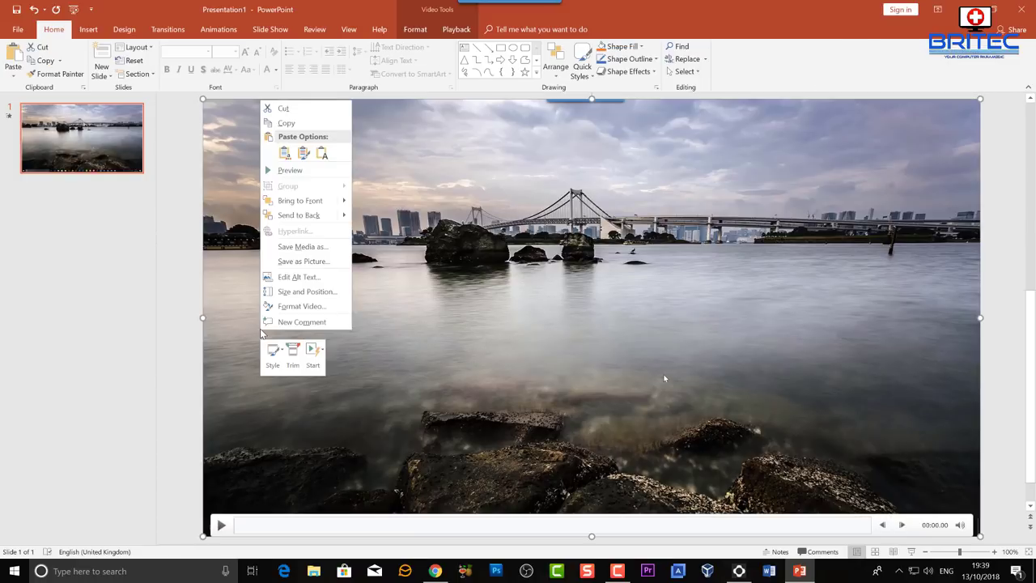
{"action": "left_click", "coordinate": [318, 252]}
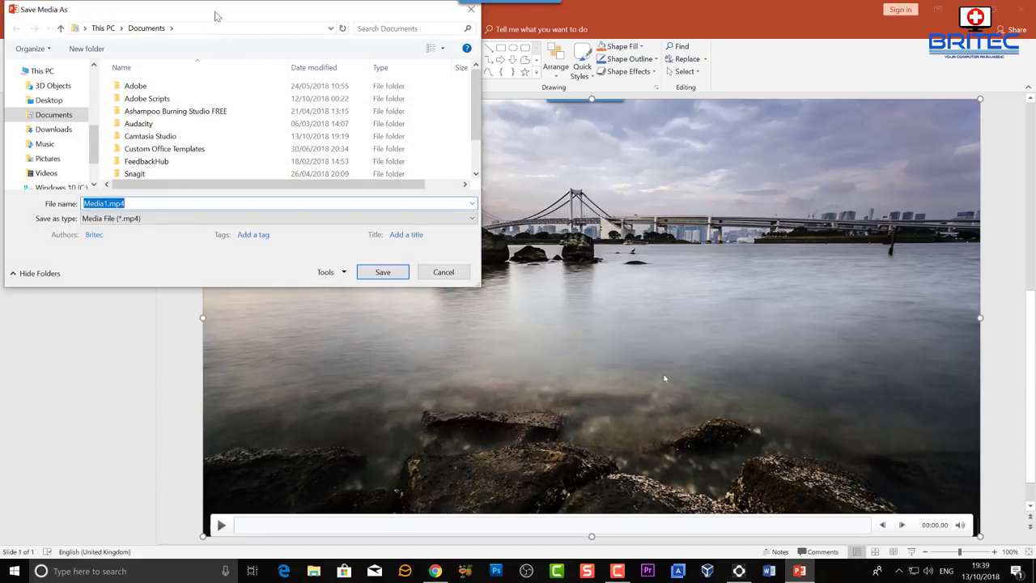
{"action": "left_click_drag", "start_coordinate": [204, 15], "coordinate": [528, 166]}
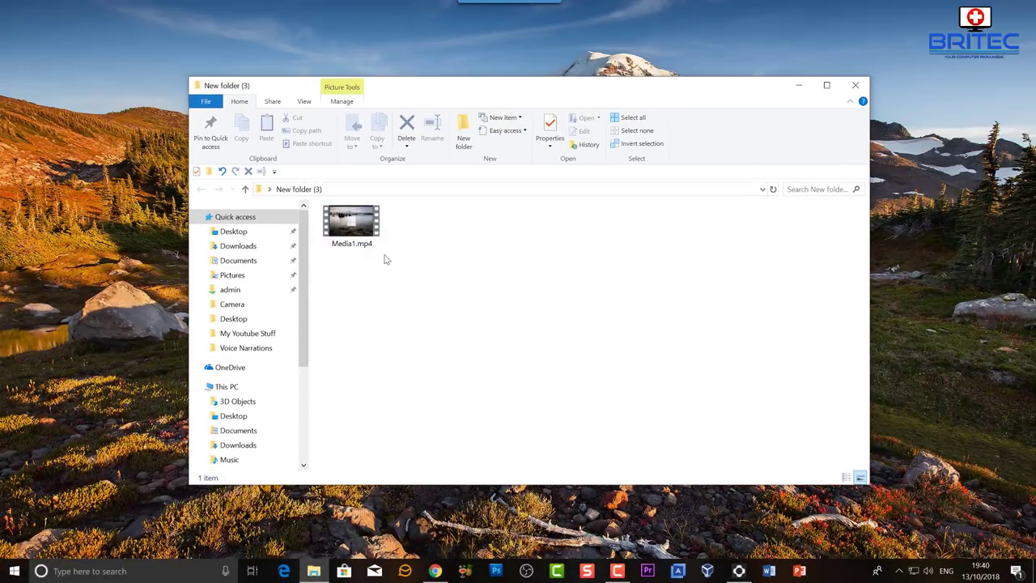
{"action": "mouse_move", "coordinate": [365, 247]}
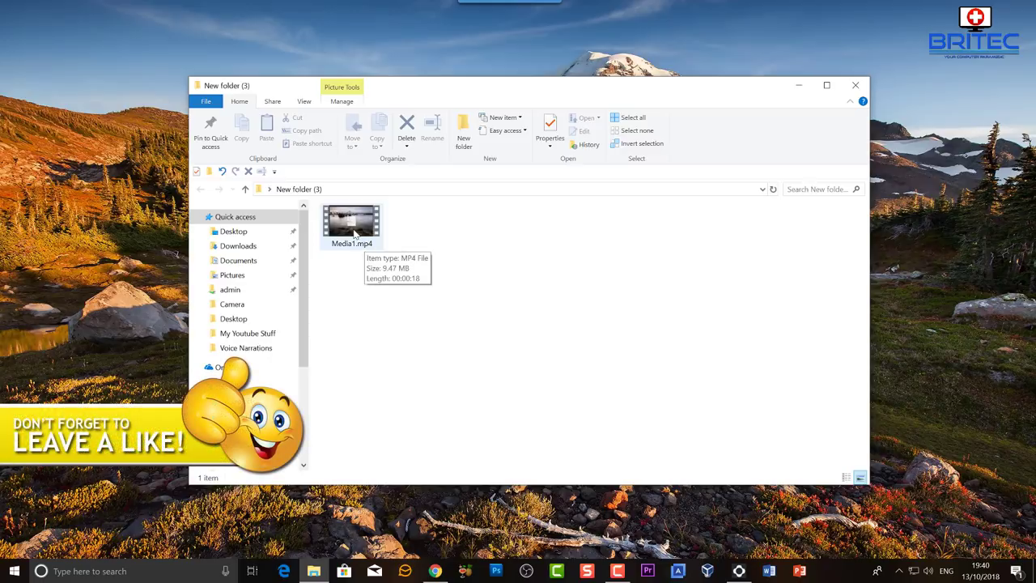
{"action": "double_click", "coordinate": [354, 232]}
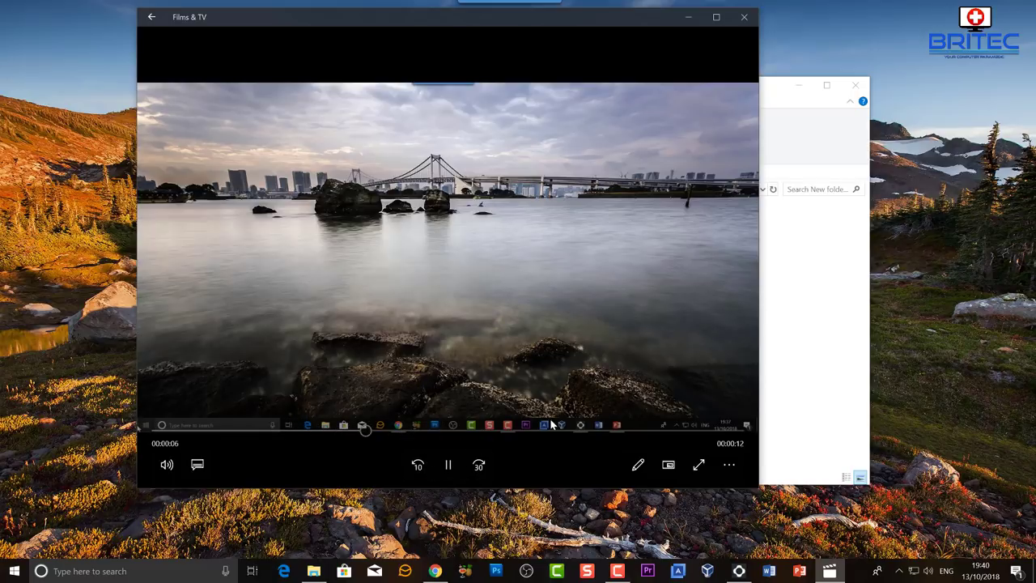
{"action": "left_click", "coordinate": [744, 17]}
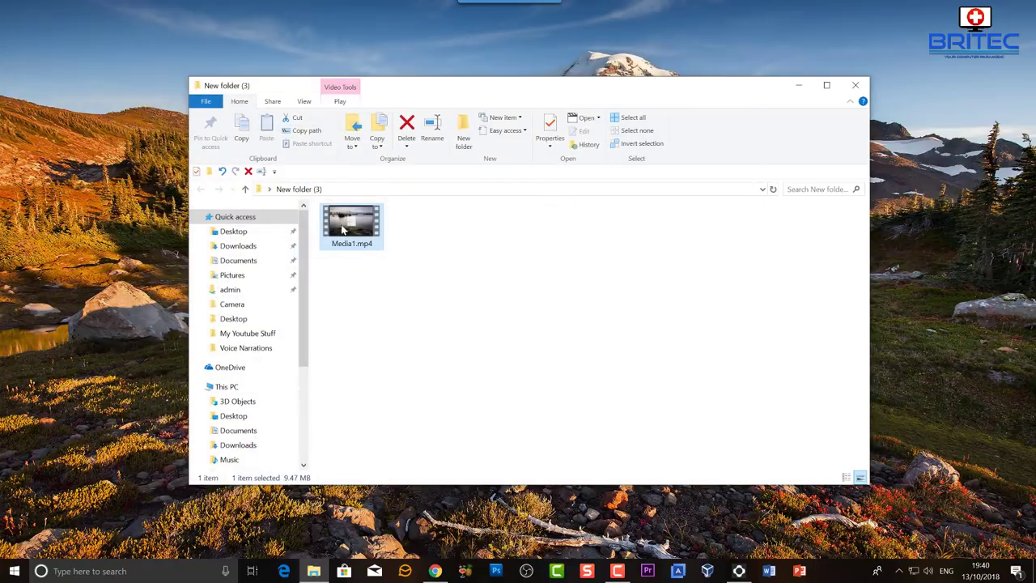
{"action": "right_click", "coordinate": [343, 230]}
{"action": "left_click", "coordinate": [383, 486]}
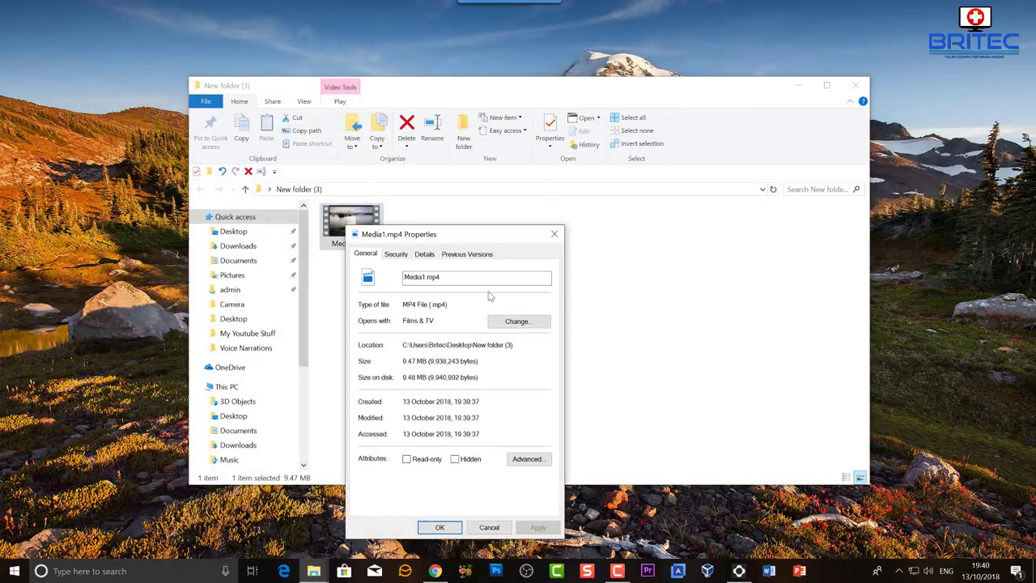
{"action": "left_click_drag", "start_coordinate": [435, 235], "coordinate": [495, 174]}
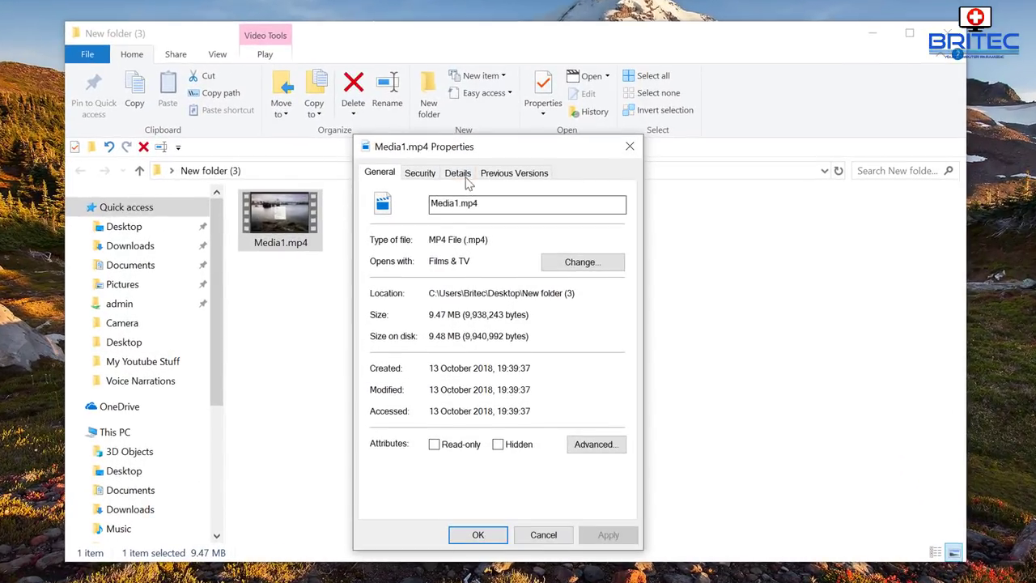
{"action": "left_click", "coordinate": [458, 173]}
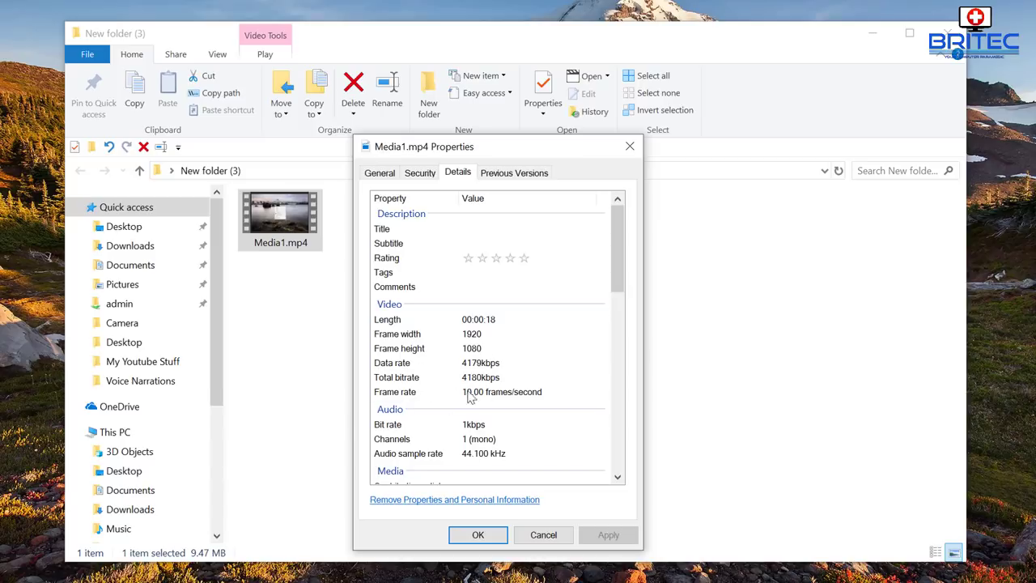
{"action": "left_click", "coordinate": [629, 146]}
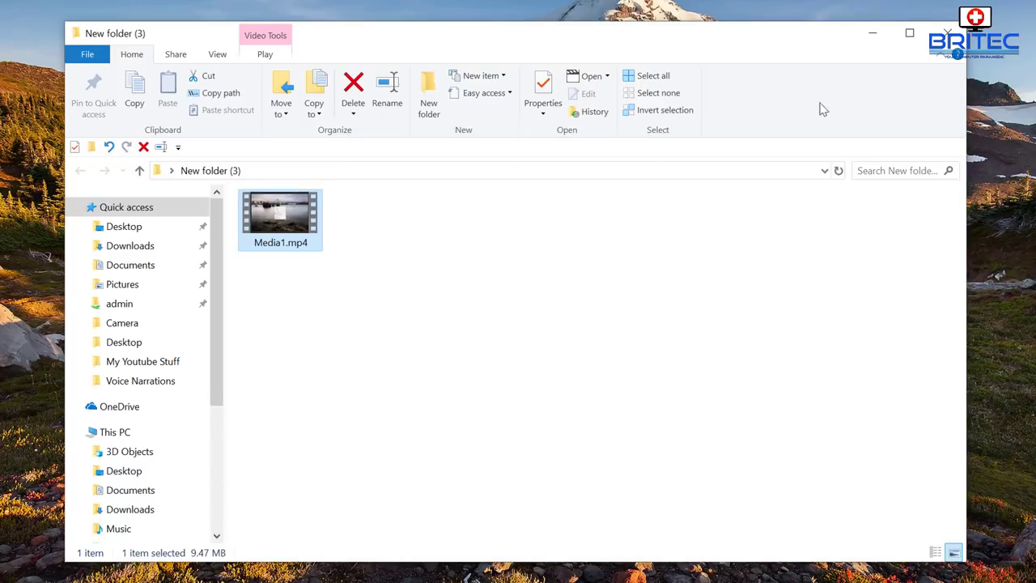
- Close File Explorer and subscribe to the Britec channel on YouTube
{"action": "left_click", "coordinate": [947, 34]}
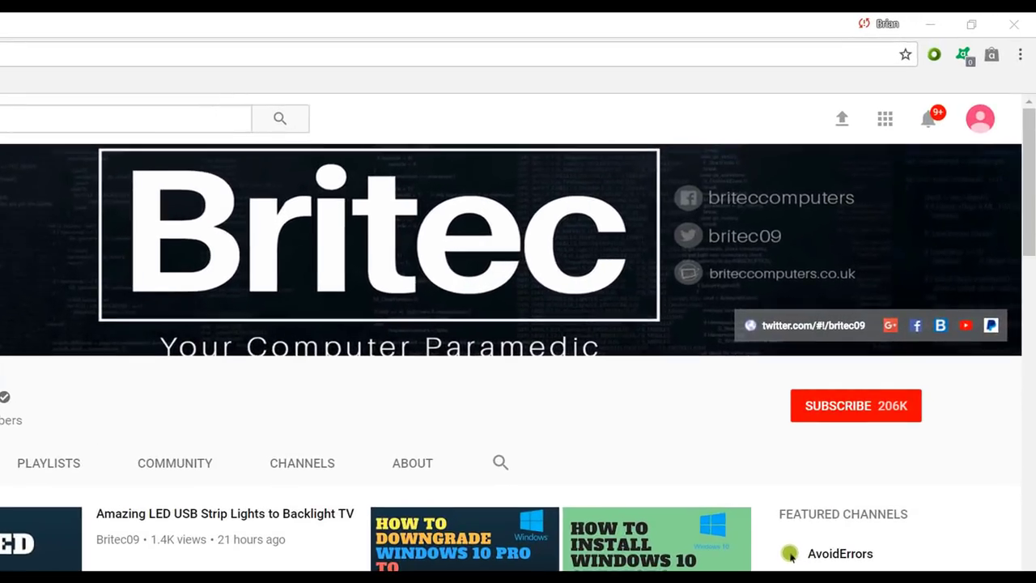
{"action": "left_click", "coordinate": [869, 419]}
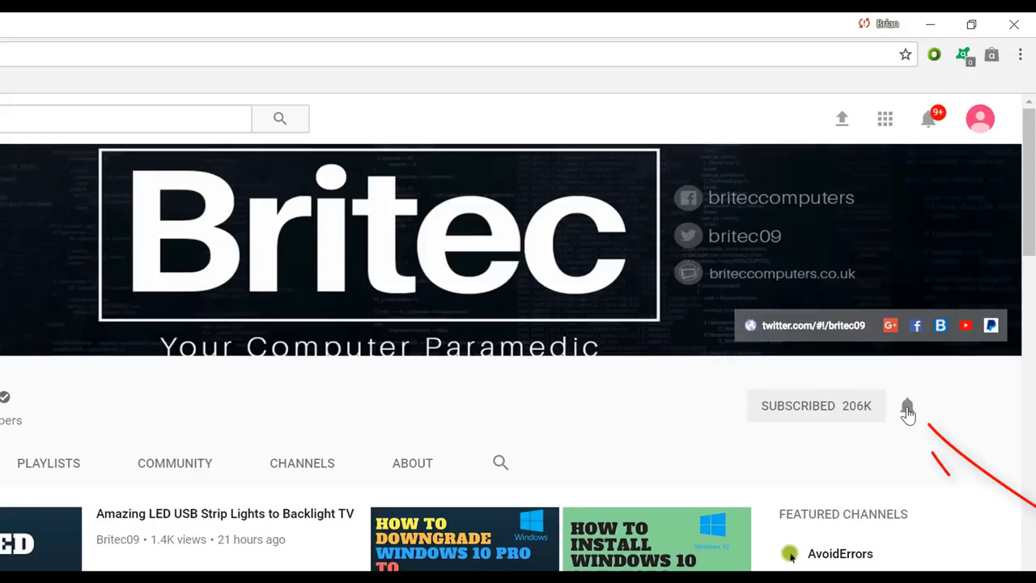